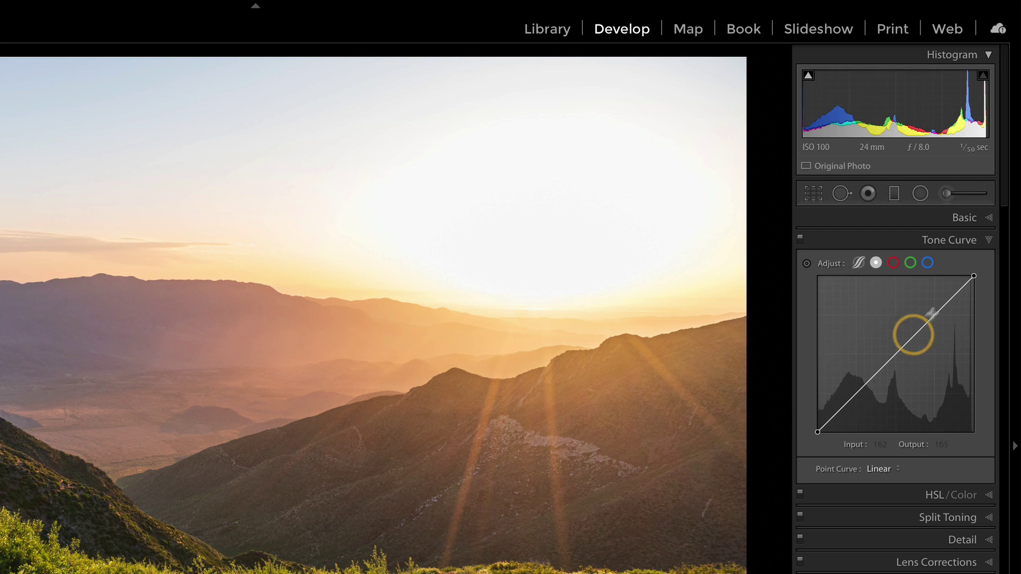
# Try out a point curve by adding shadow, midtone and highlight points and dragging them.
pyautogui.click(850, 400)
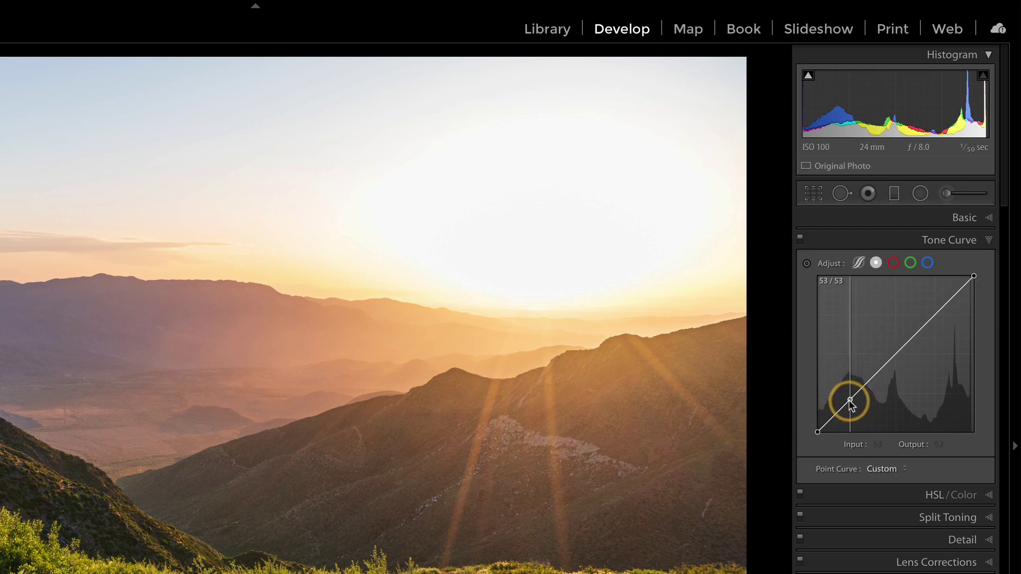
pyautogui.click(878, 366)
pyautogui.click(906, 339)
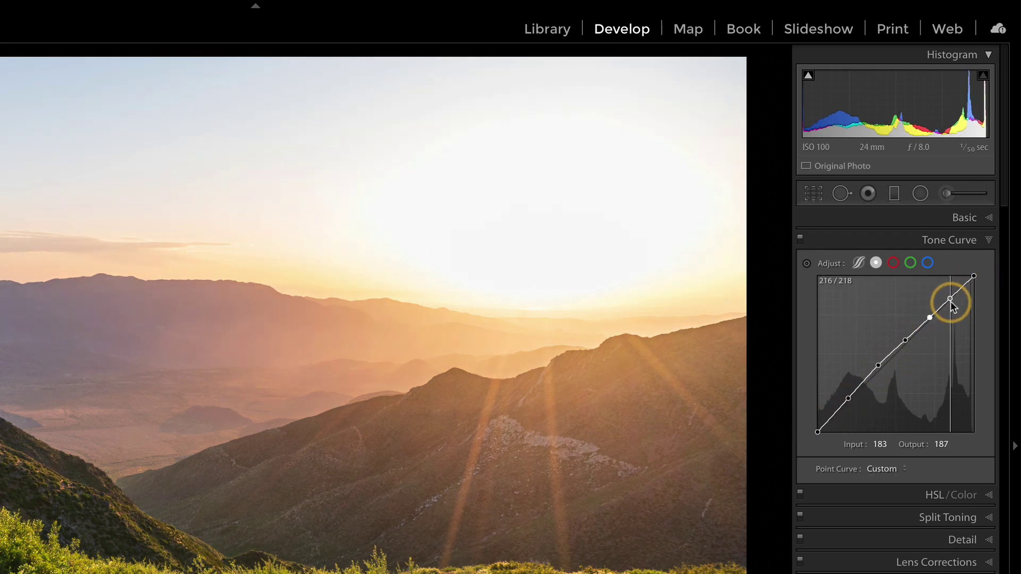
pyautogui.moveTo(951, 299); pyautogui.dragTo(946, 303)
pyautogui.click(931, 316)
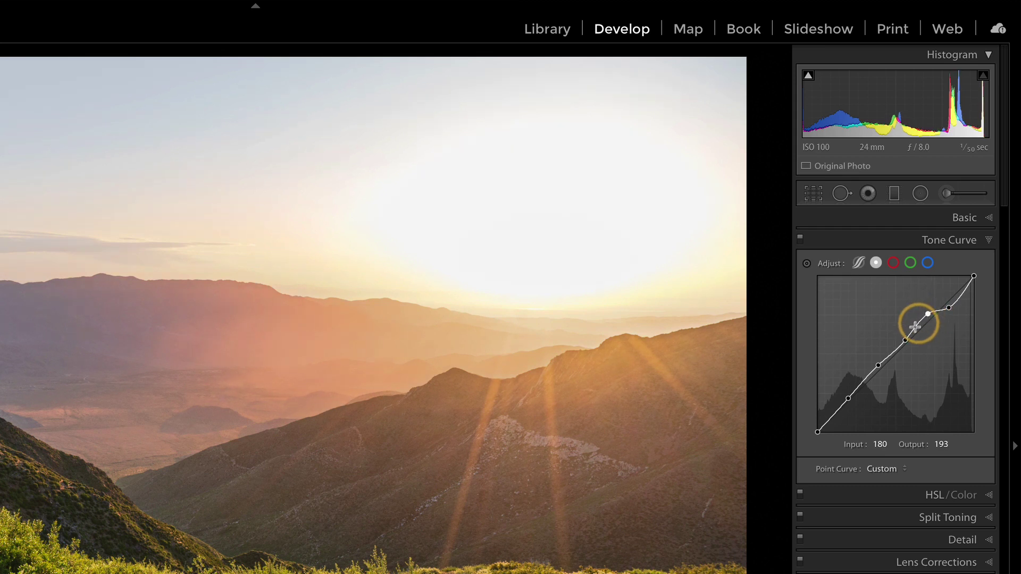
pyautogui.moveTo(906, 340); pyautogui.dragTo(908, 348)
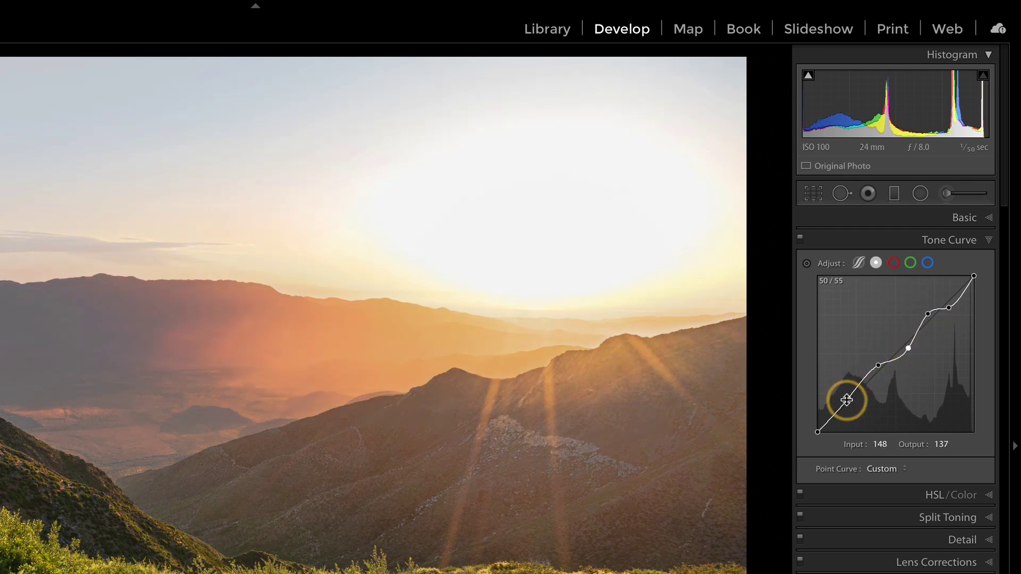
pyautogui.moveTo(848, 399); pyautogui.dragTo(846, 394)
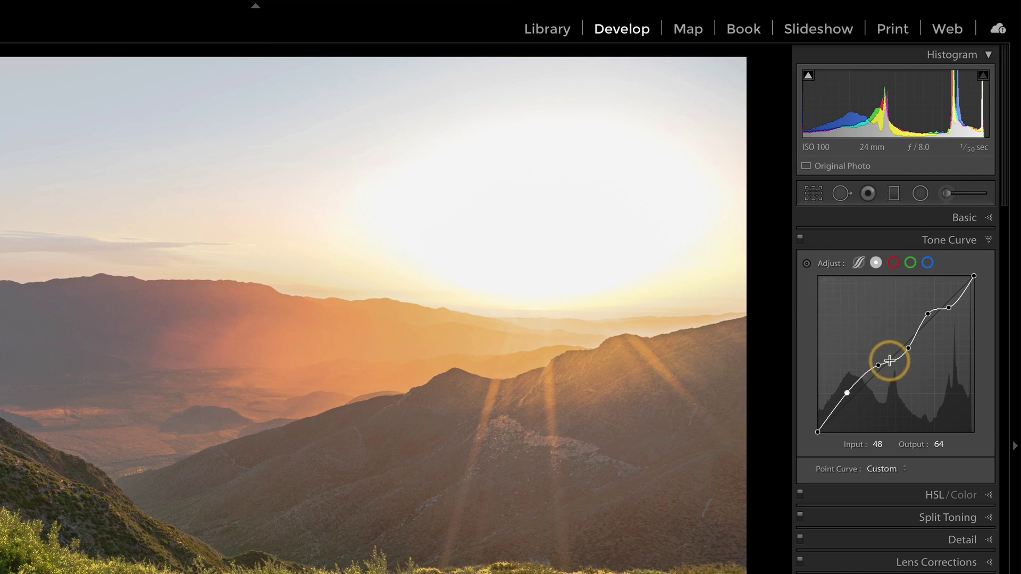
pyautogui.moveTo(908, 347); pyautogui.dragTo(906, 383)
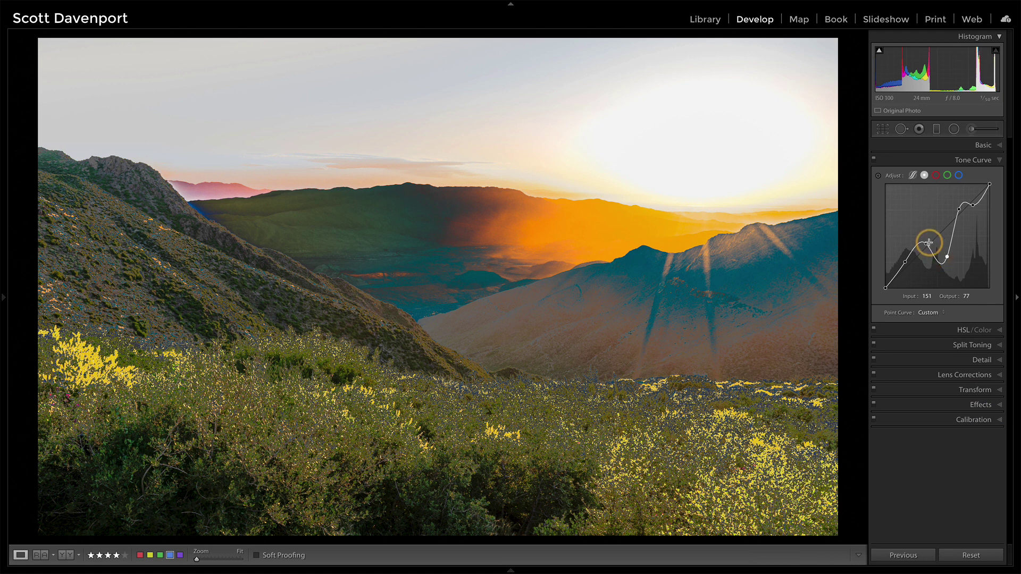
# Reset the point curve to a straight line and switch to the parametric region curve.
pyautogui.click(927, 312)
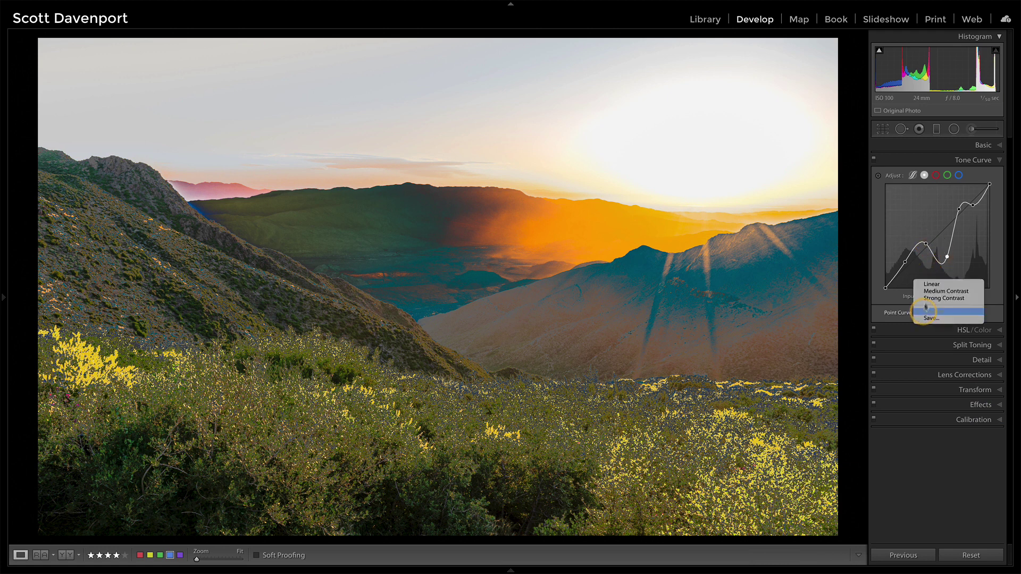
pyautogui.click(929, 285)
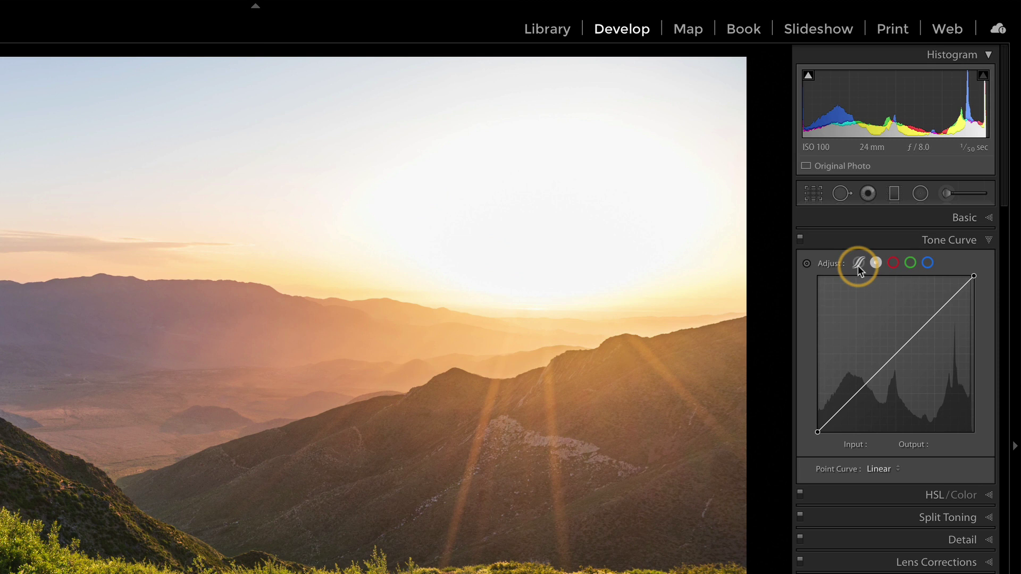
pyautogui.click(857, 266)
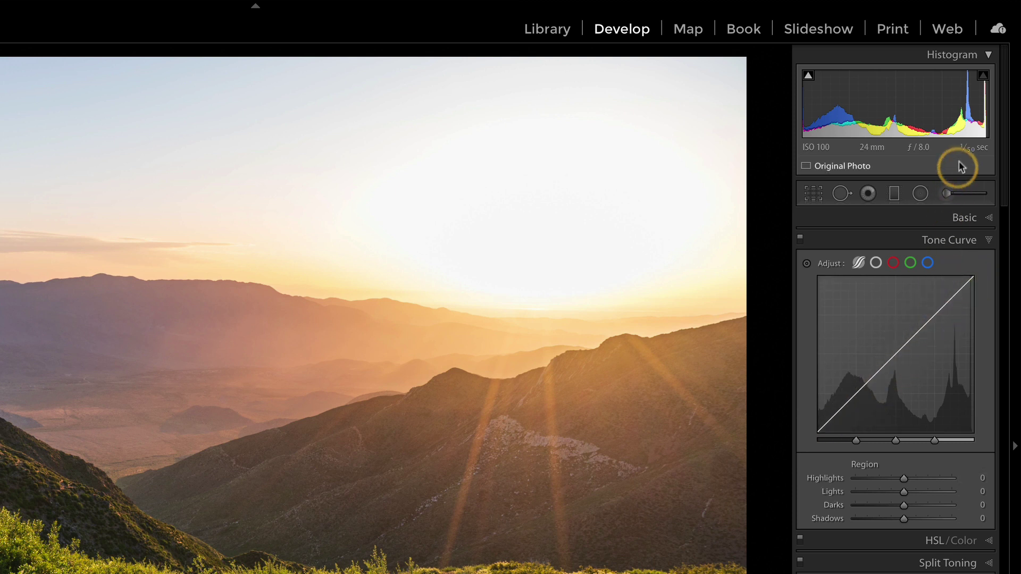
pyautogui.moveTo(958, 121)
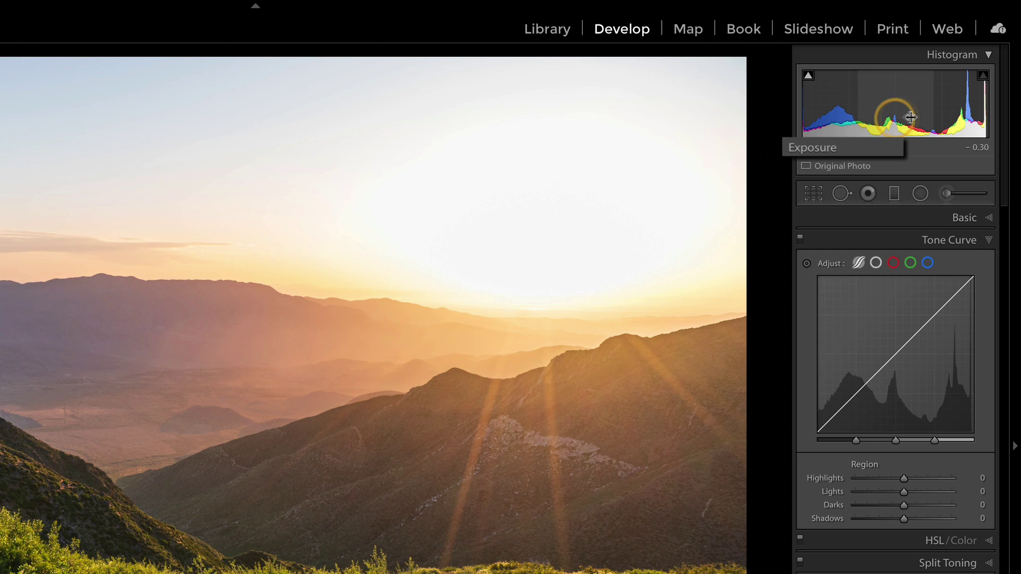
pyautogui.moveTo(830, 121)
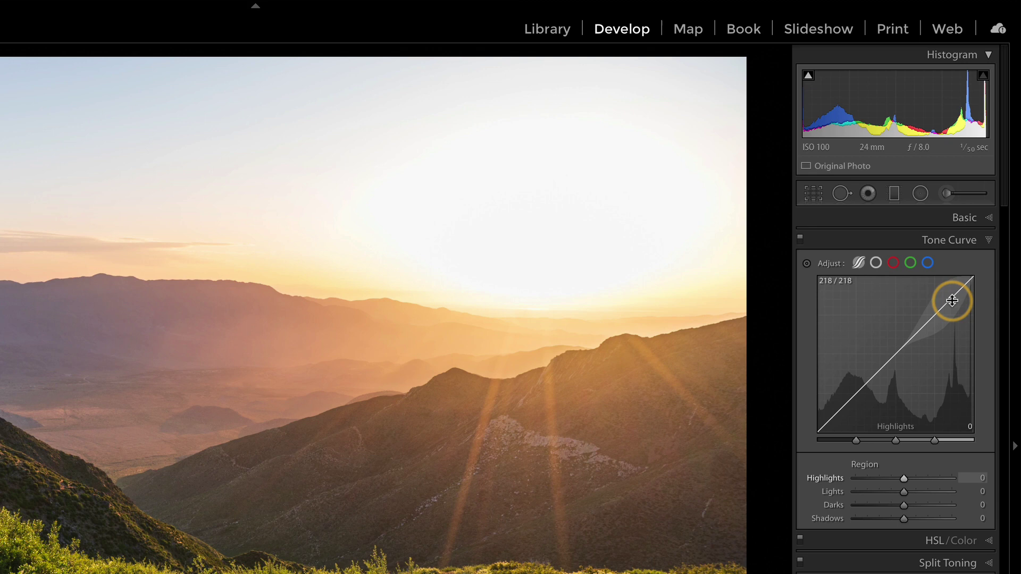
# Drag the curve regions to set Highlights +31, Darks −15 and Shadows −11, leaving Lights at 0.
pyautogui.moveTo(952, 301)
pyautogui.mouseDown()
pyautogui.moveTo(956, 347)
pyautogui.moveTo(937, 289)
pyautogui.mouseUp()
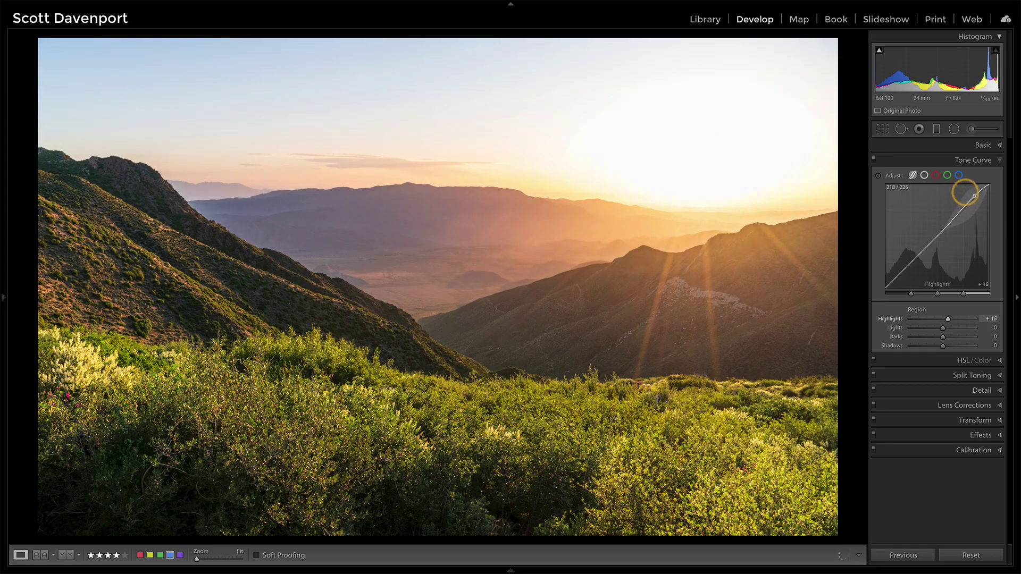
pyautogui.moveTo(965, 193); pyautogui.dragTo(972, 197)
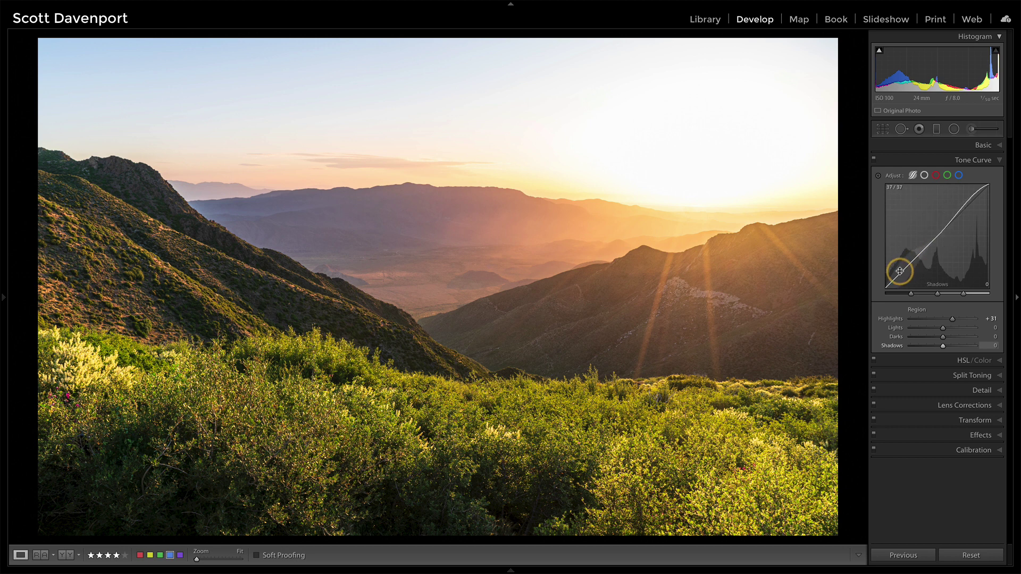
pyautogui.moveTo(921, 250); pyautogui.dragTo(922, 254)
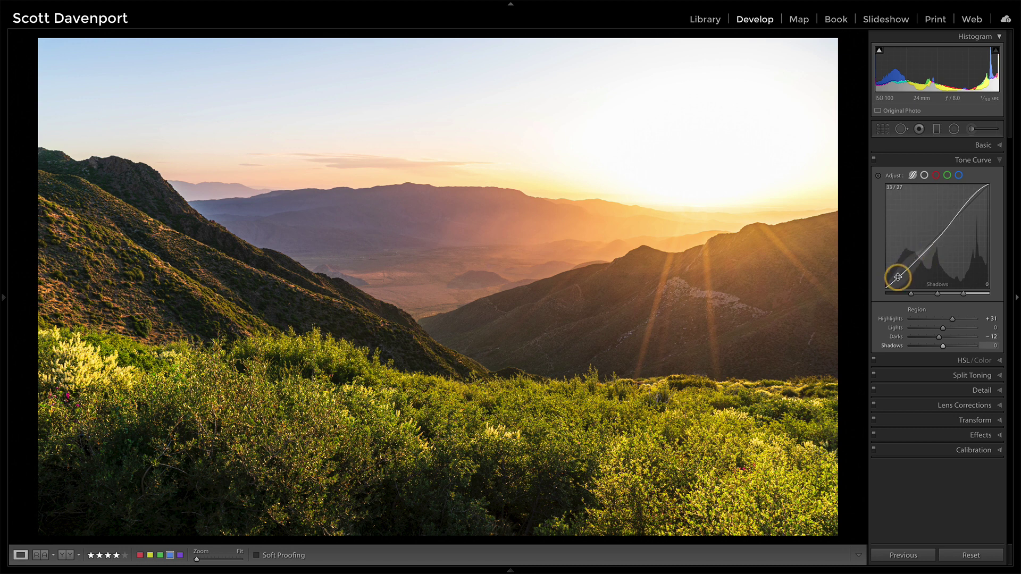
pyautogui.moveTo(898, 278); pyautogui.dragTo(898, 282)
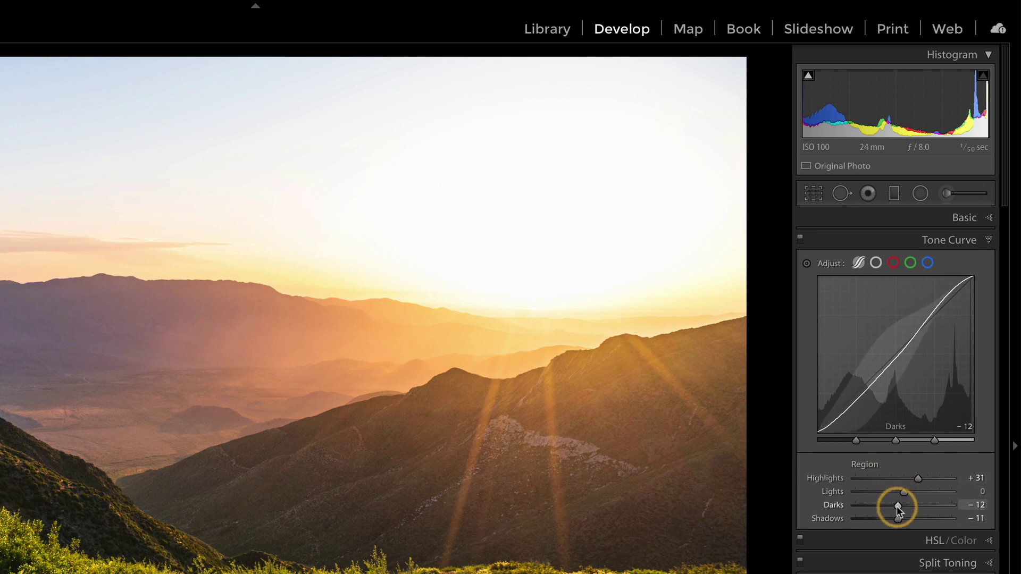
pyautogui.moveTo(895, 506); pyautogui.dragTo(898, 506)
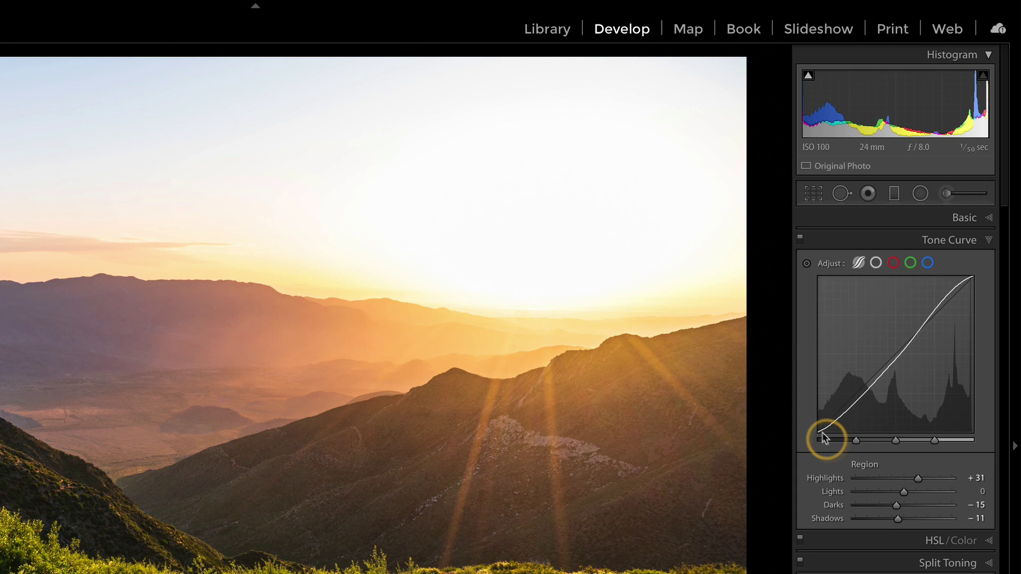
pyautogui.moveTo(864, 397); pyautogui.dragTo(866, 402)
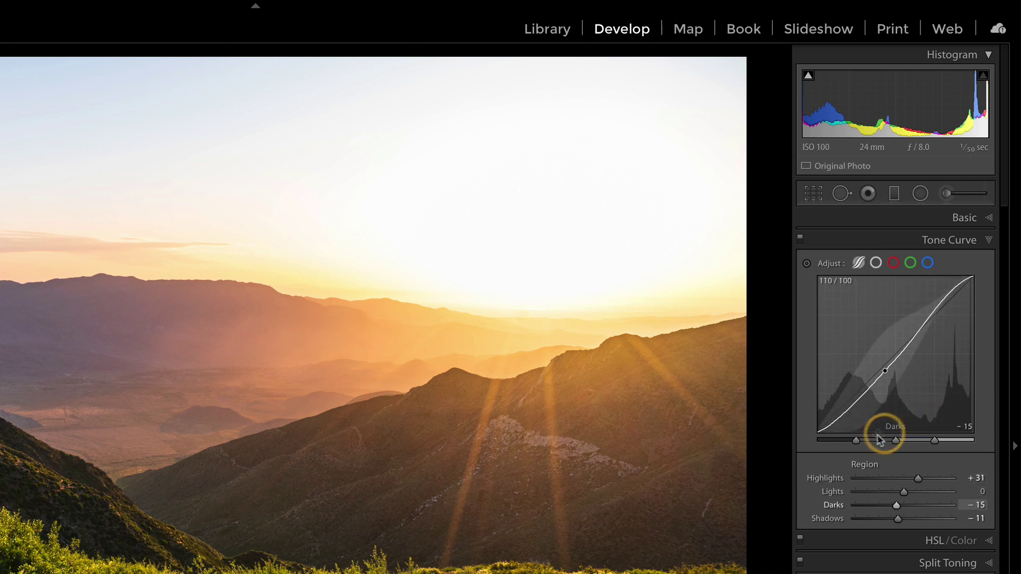
# Shift the highlights and middle split points brighter (middle 53 to 60) and deepen Darks to −16.
pyautogui.moveTo(856, 441); pyautogui.dragTo(842, 442)
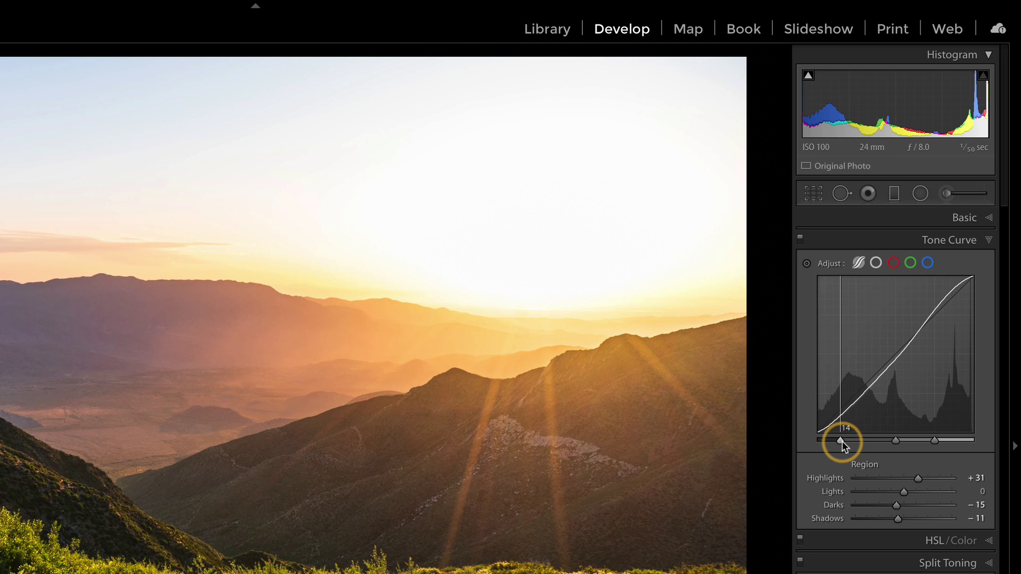
pyautogui.moveTo(935, 441); pyautogui.dragTo(952, 441)
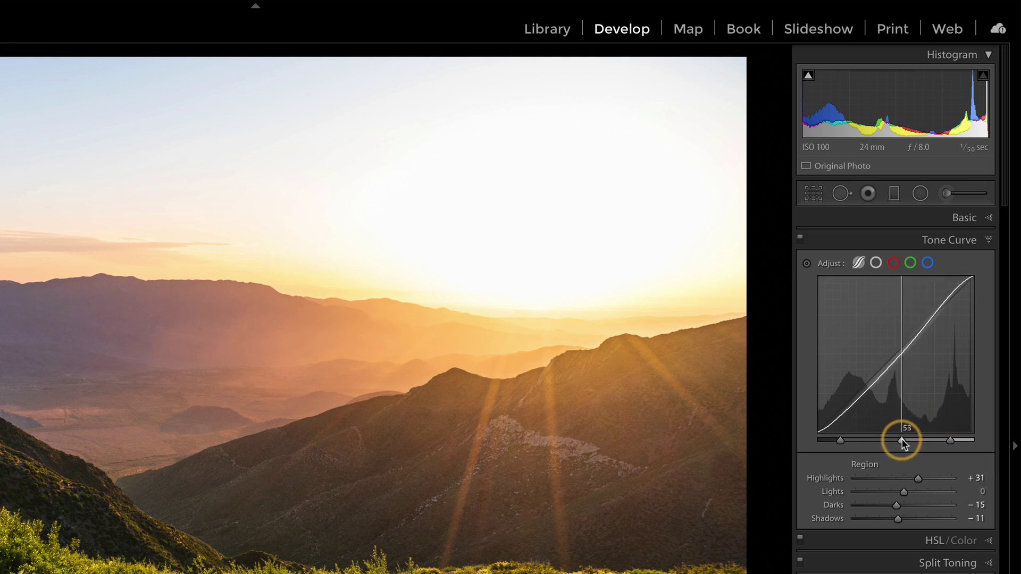
pyautogui.moveTo(903, 441); pyautogui.dragTo(911, 442)
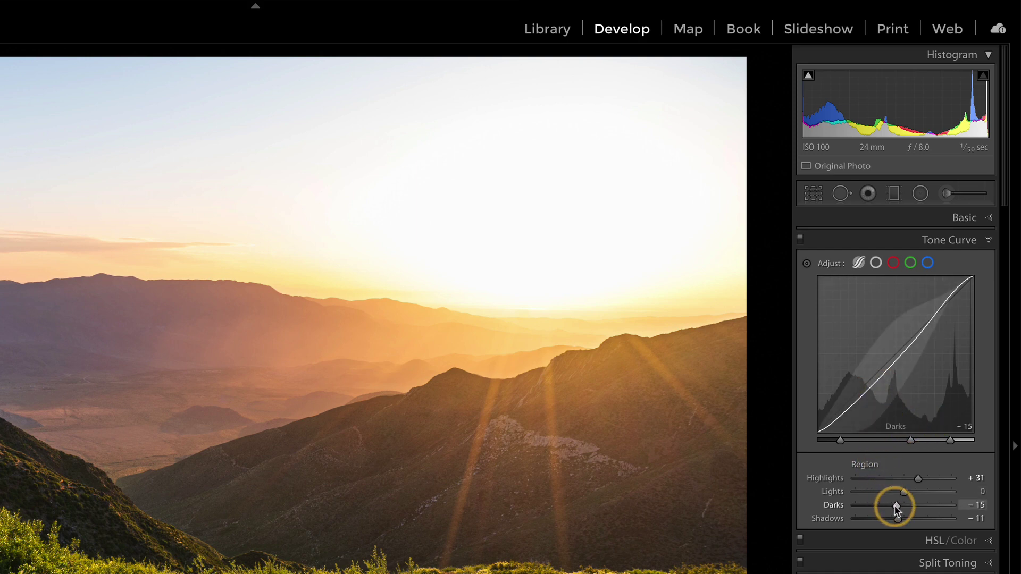
pyautogui.moveTo(895, 506); pyautogui.dragTo(895, 506)
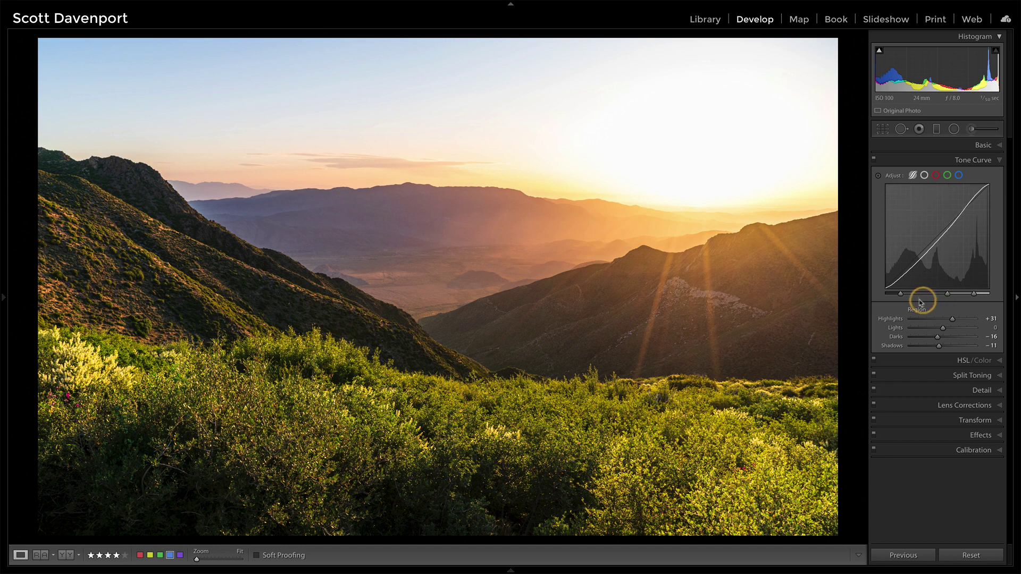
# Fine-tune Darks back to −16, reposition the middle split point, and nudge Lights to +2.
pyautogui.moveTo(937, 338); pyautogui.dragTo(941, 338)
pyautogui.moveTo(949, 296); pyautogui.dragTo(918, 294)
pyautogui.click(939, 339)
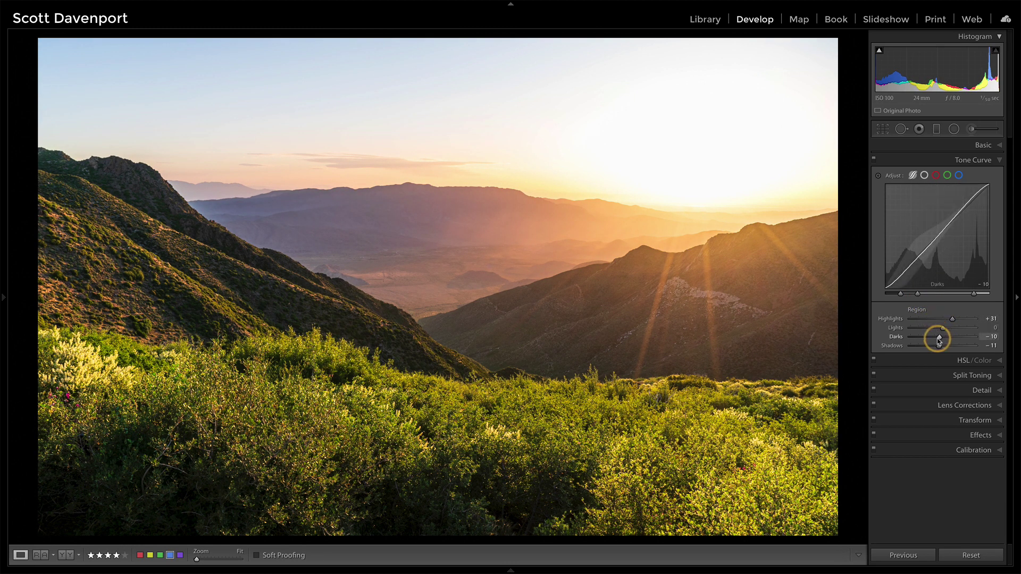
pyautogui.moveTo(940, 339); pyautogui.dragTo(943, 339)
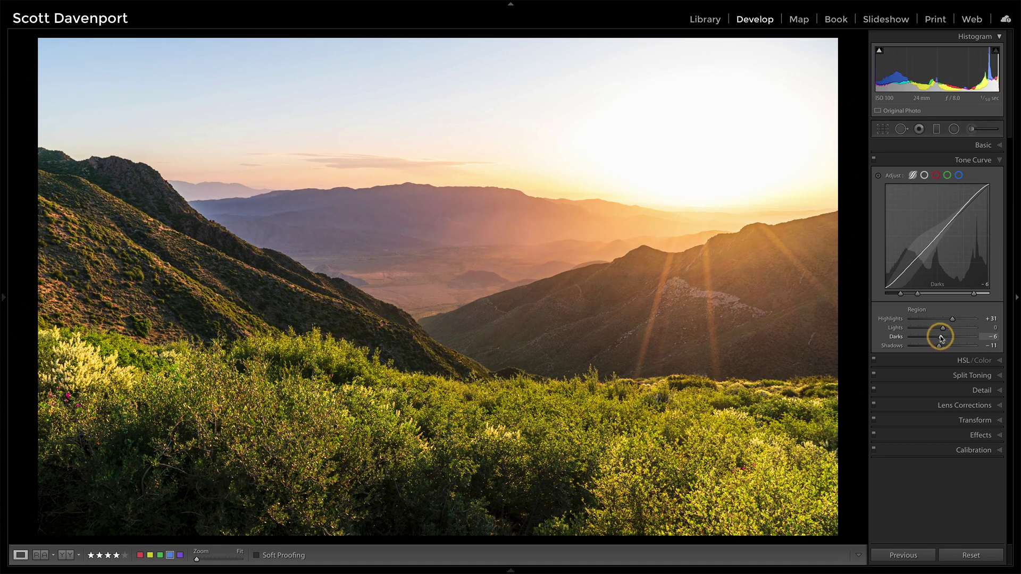
pyautogui.click(918, 294)
pyautogui.moveTo(918, 295); pyautogui.dragTo(930, 295)
pyautogui.click(903, 296)
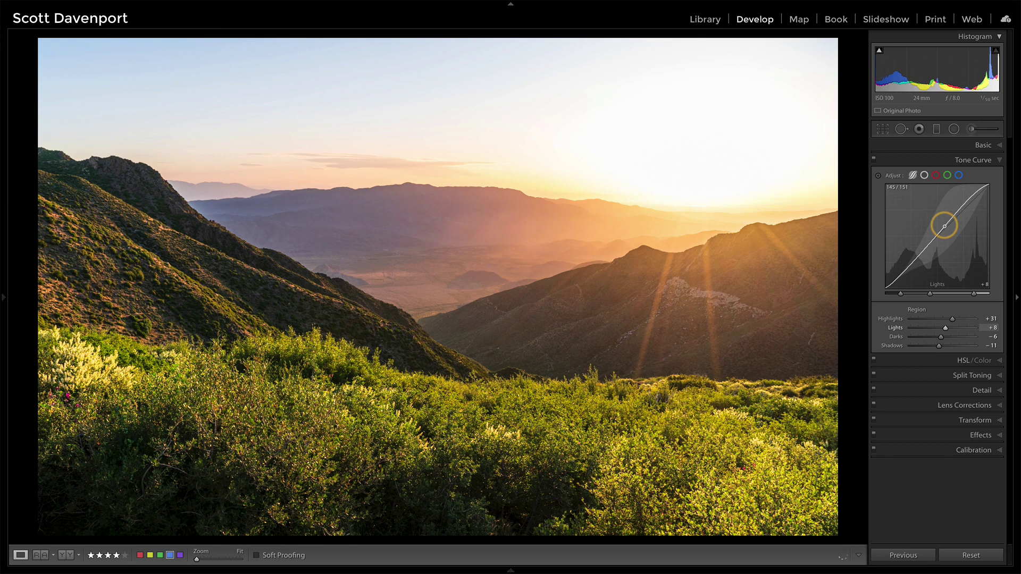
pyautogui.moveTo(945, 230); pyautogui.dragTo(945, 231)
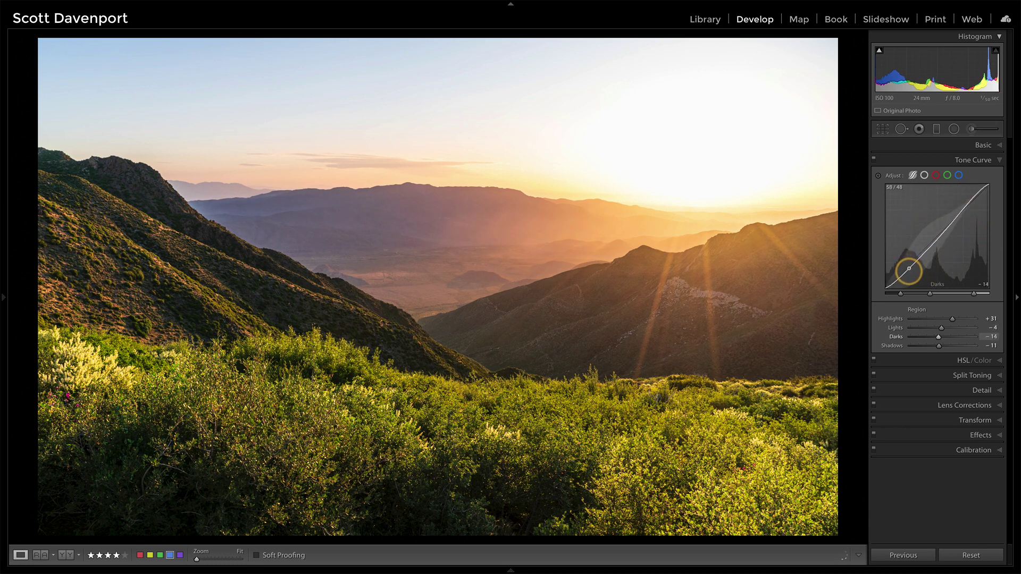
pyautogui.moveTo(928, 293); pyautogui.dragTo(936, 295)
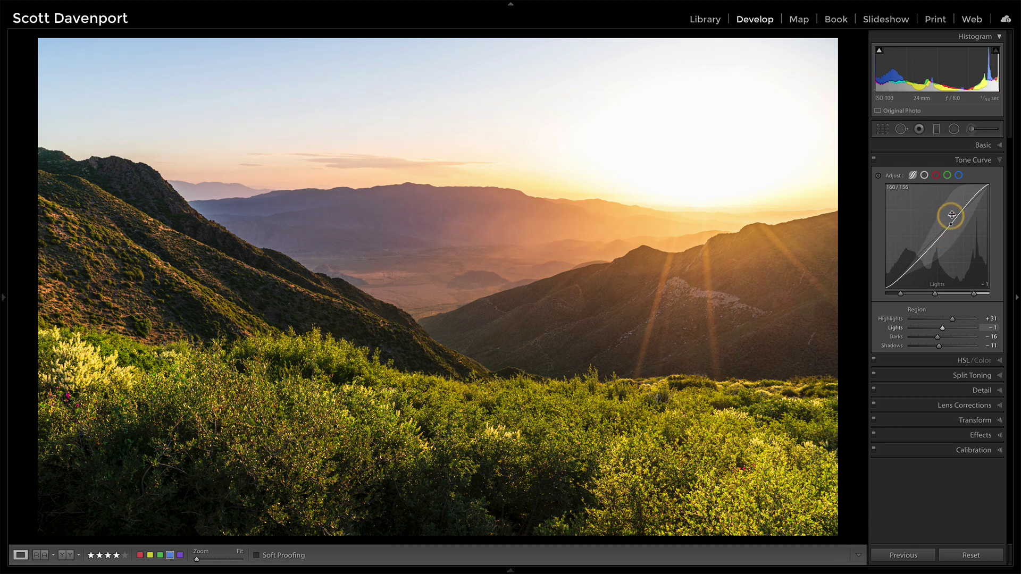
# Switch to the point curve and add S-curve points at 58→48 and 165→177.
pyautogui.click(925, 176)
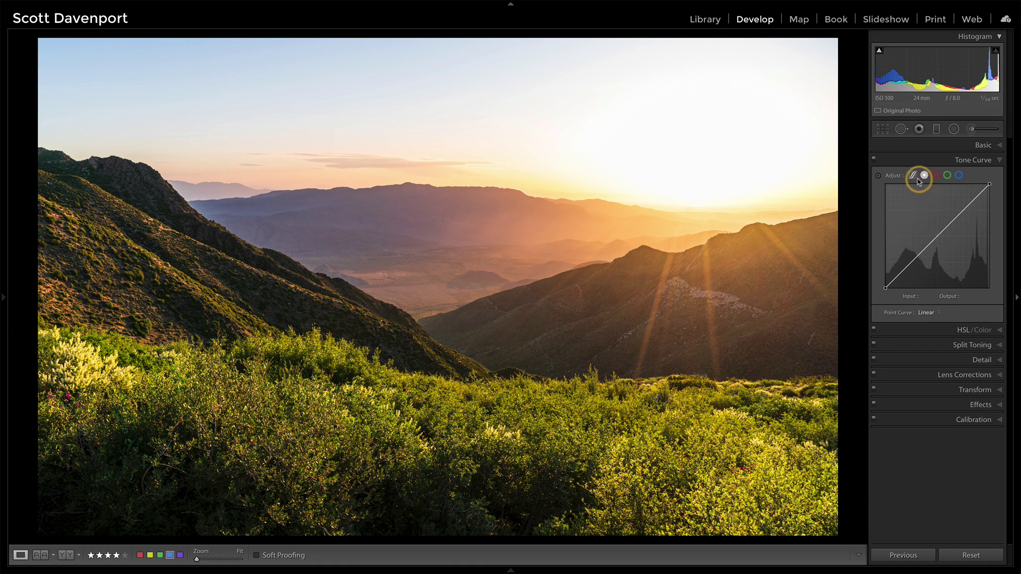
pyautogui.click(913, 176)
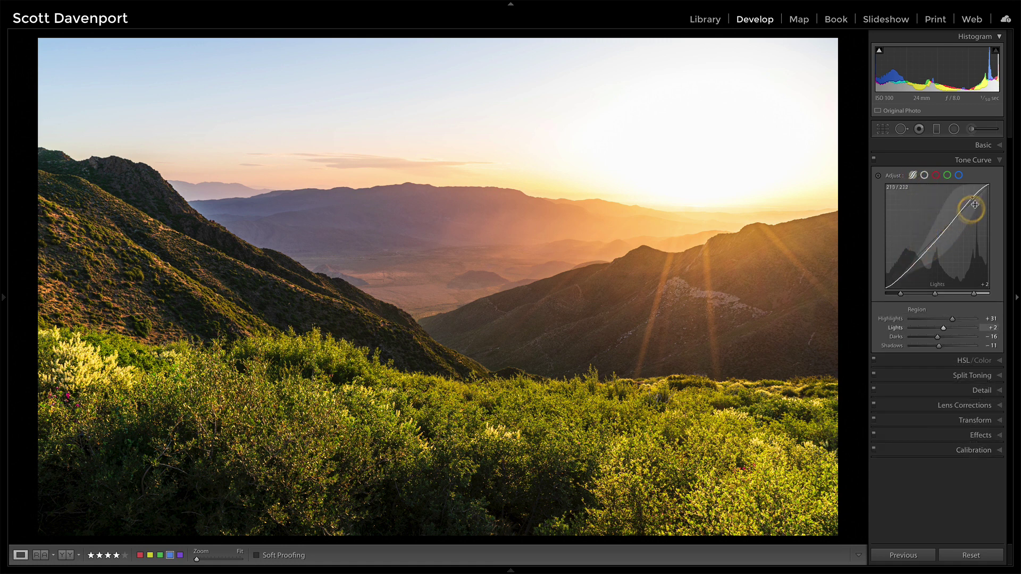
pyautogui.click(925, 175)
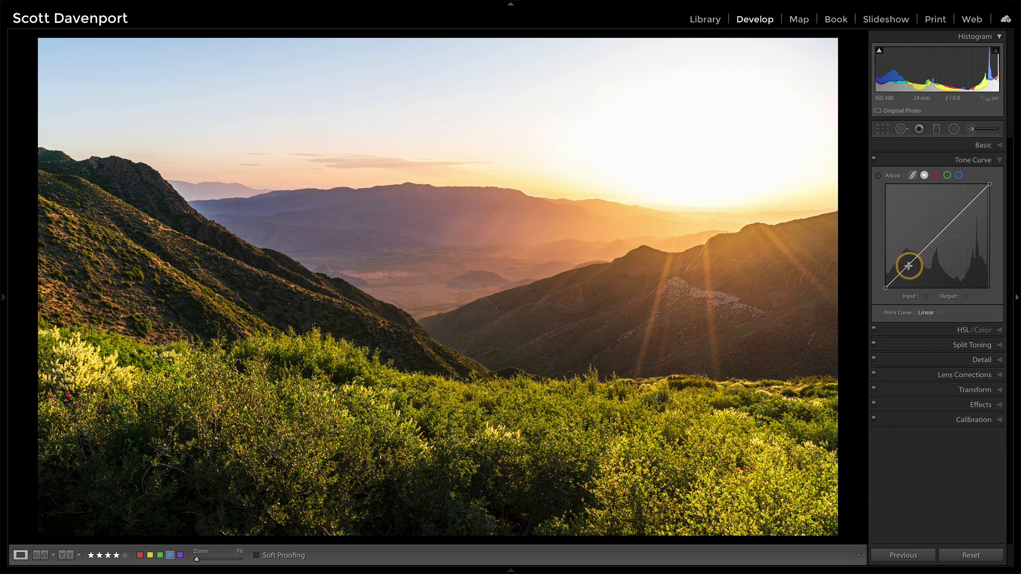
pyautogui.moveTo(909, 266); pyautogui.dragTo(909, 269)
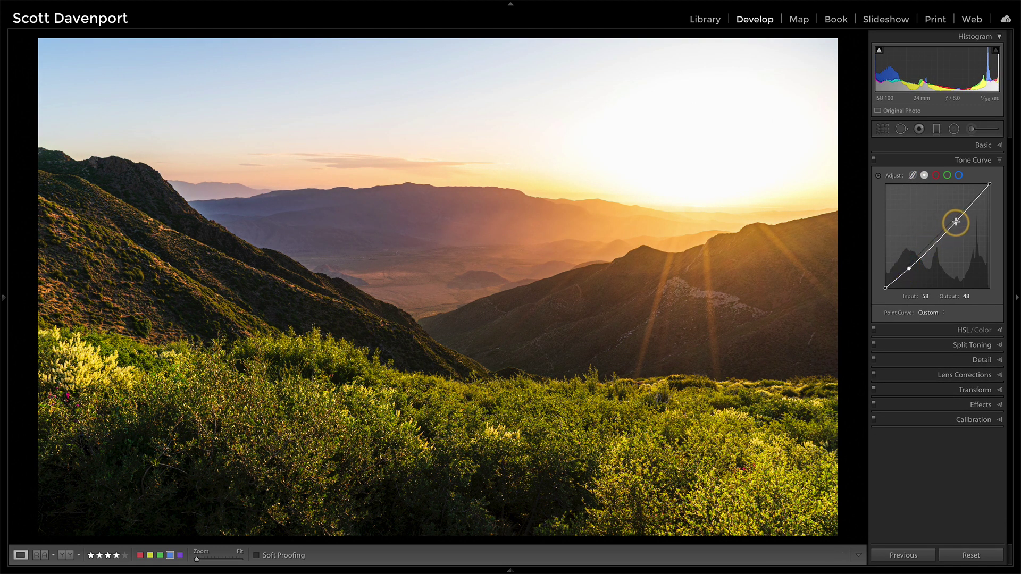
pyautogui.moveTo(956, 222); pyautogui.dragTo(953, 216)
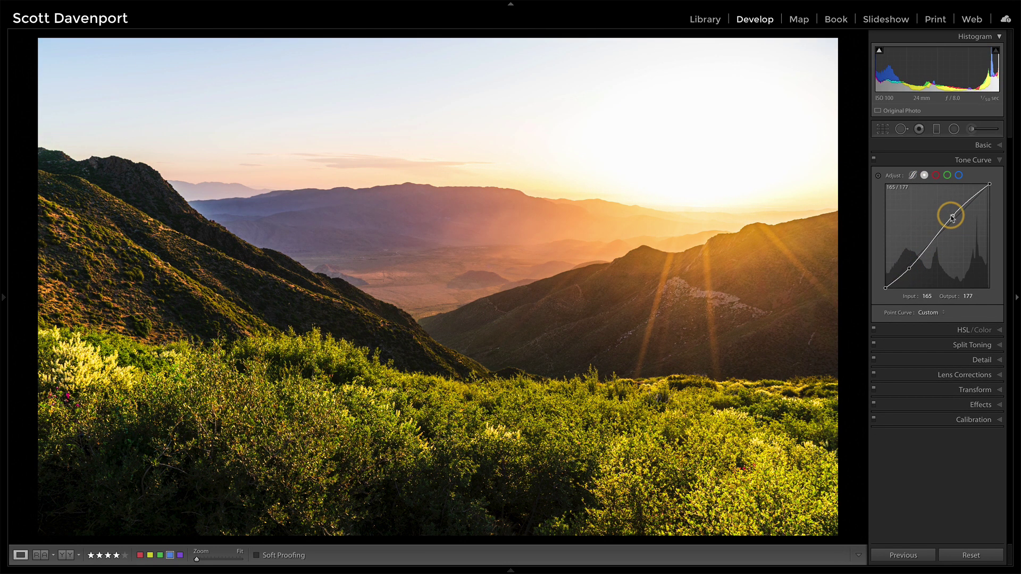
# Compare the parametric and point curve views, then toggle the Tone Curve off and on.
pyautogui.click(914, 177)
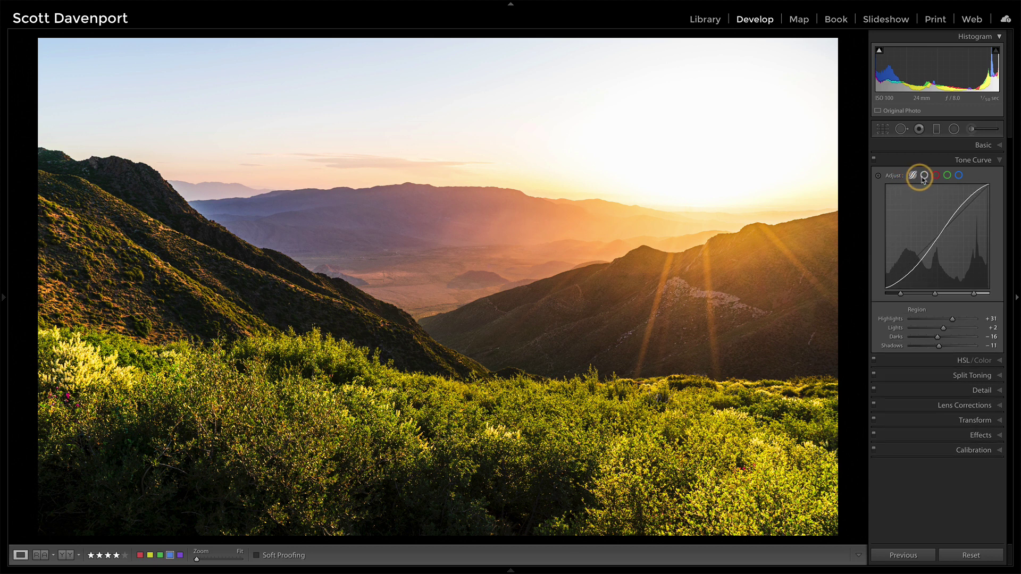
pyautogui.click(923, 176)
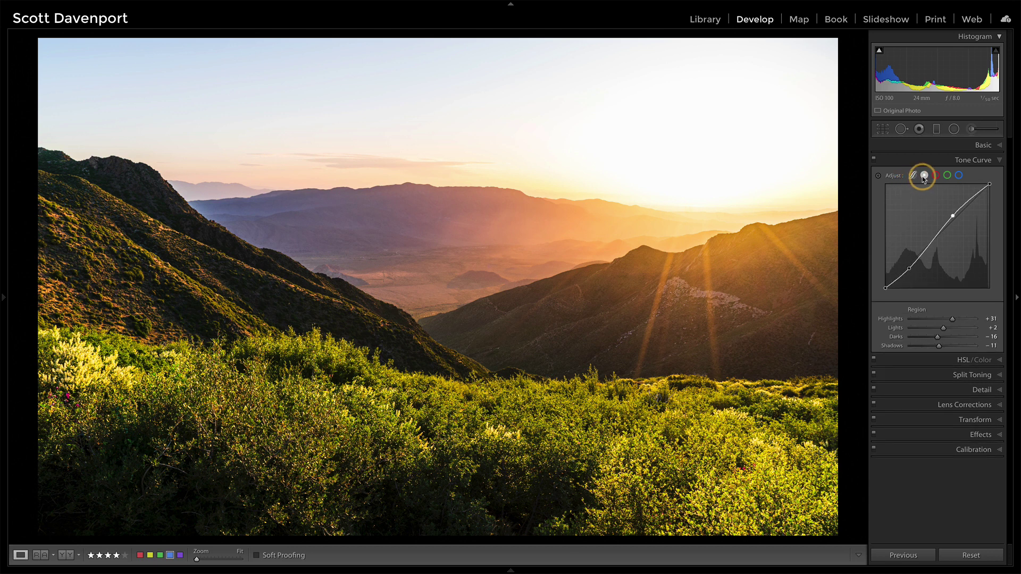
pyautogui.click(875, 162)
pyautogui.click(875, 162)
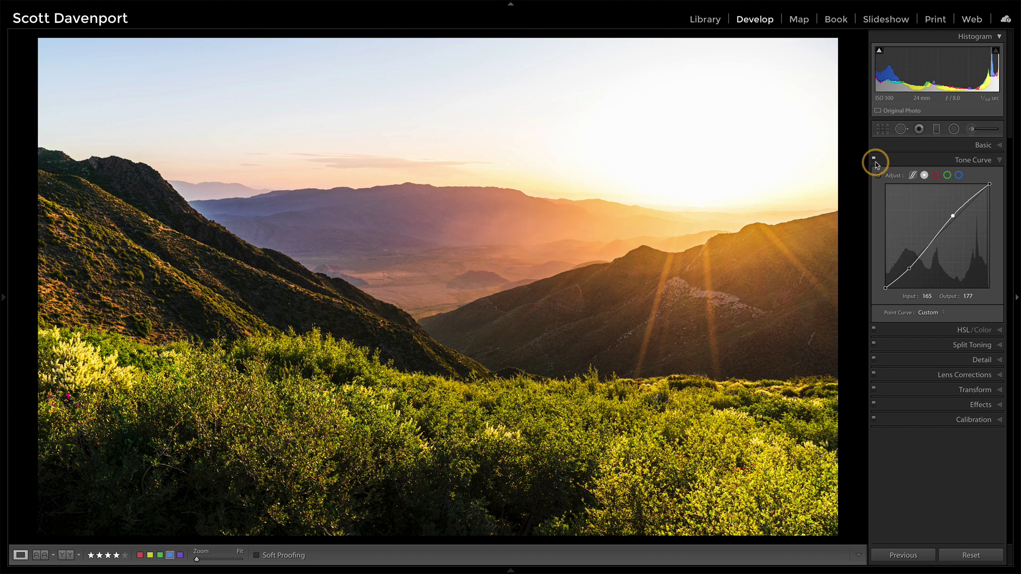